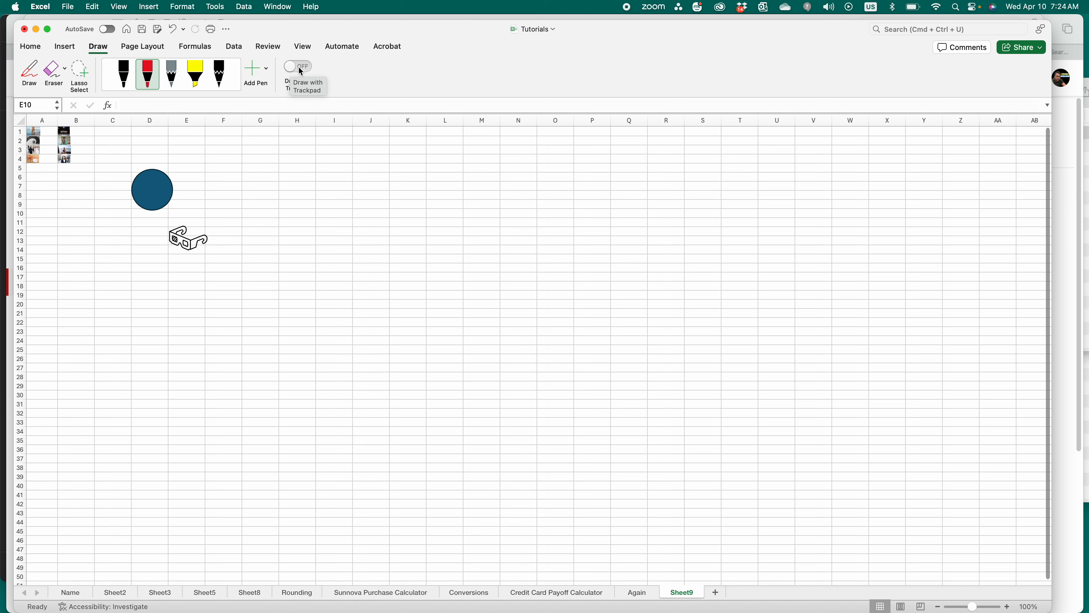
Step: Turn Draw with Trackpad on and back off twice, exiting with Escape each time
left_click(299, 66)
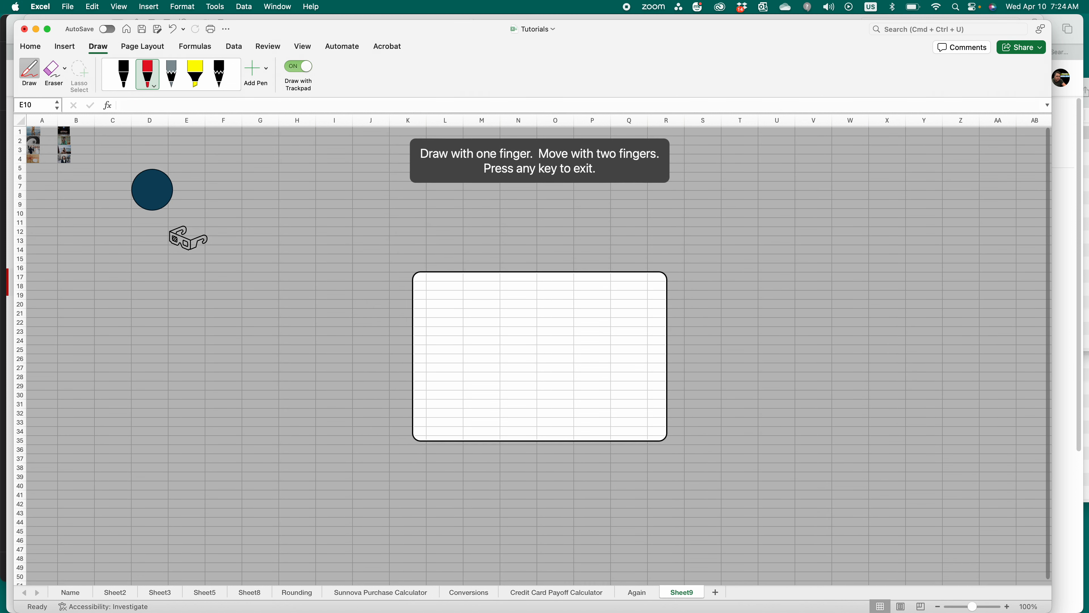
key("Escape")
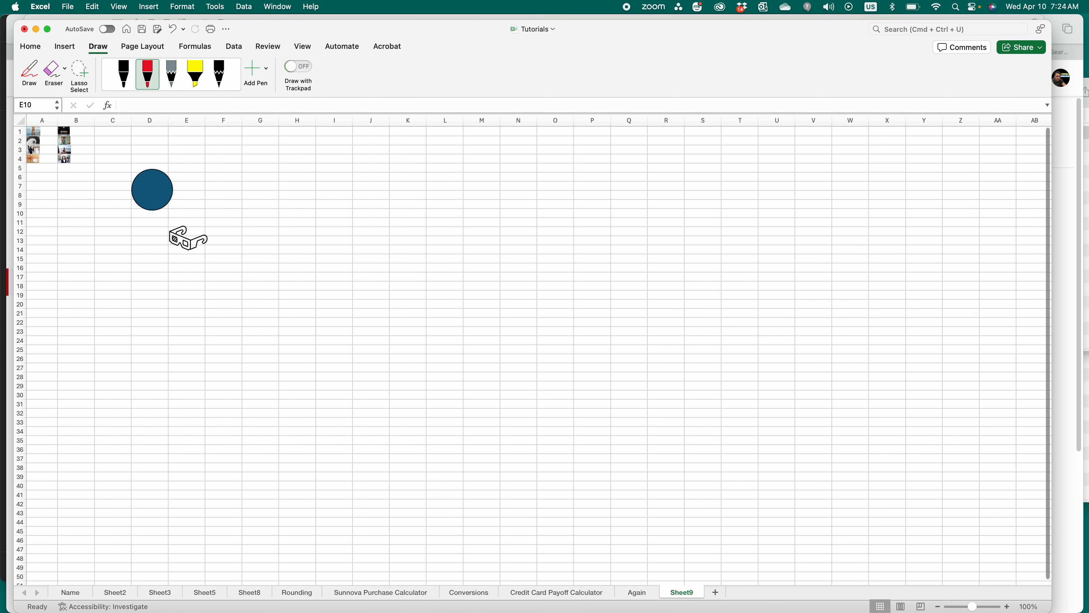
left_click(299, 66)
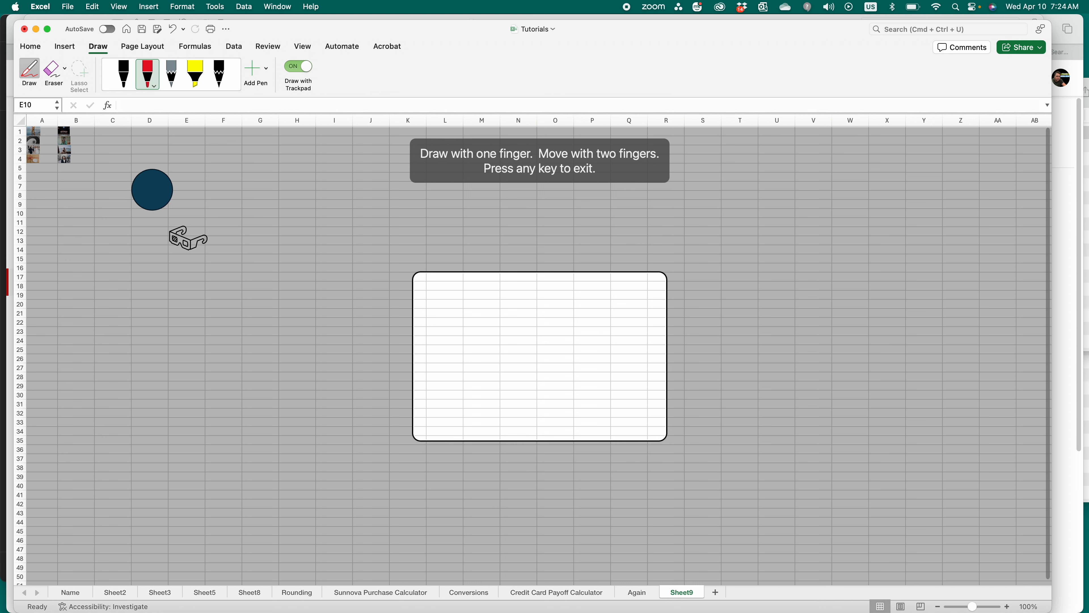
key("Escape")
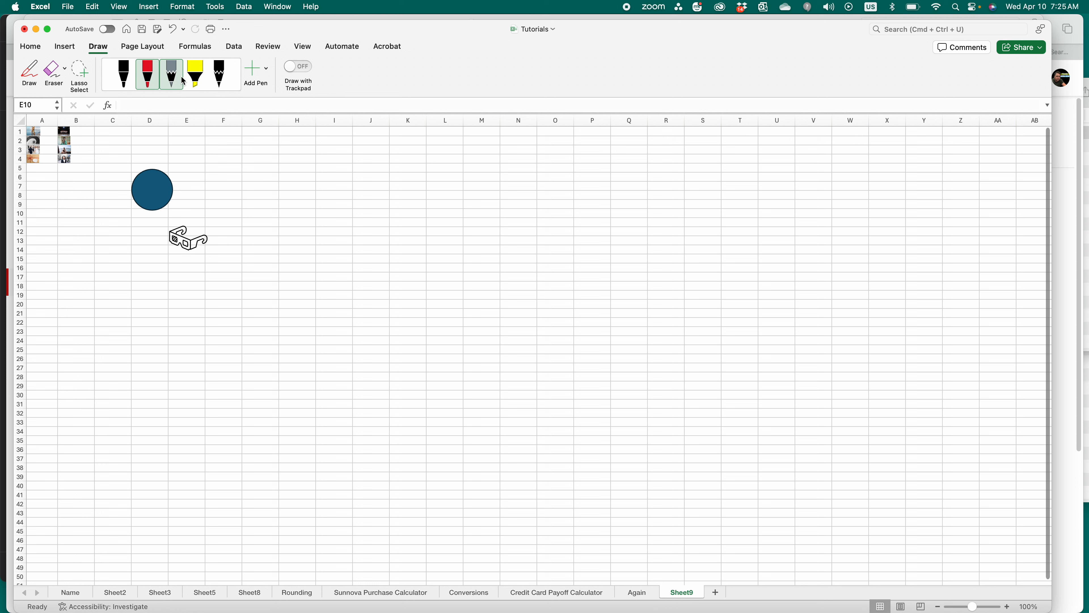
Step: Add a new pen set to the thickest width with the gold texture effect
left_click(255, 69)
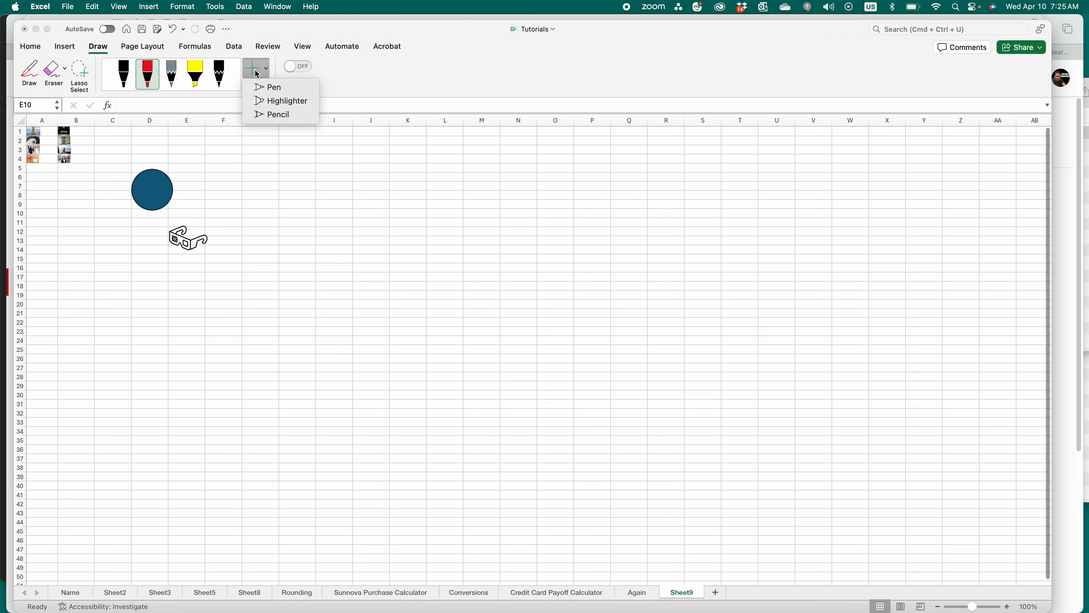
left_click(270, 88)
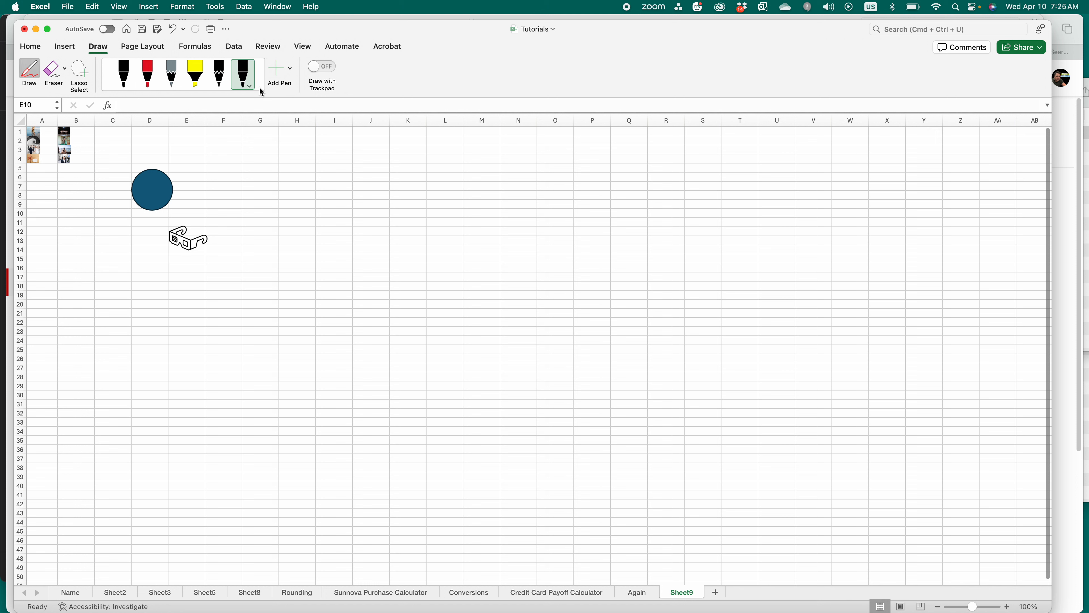
left_click(250, 89)
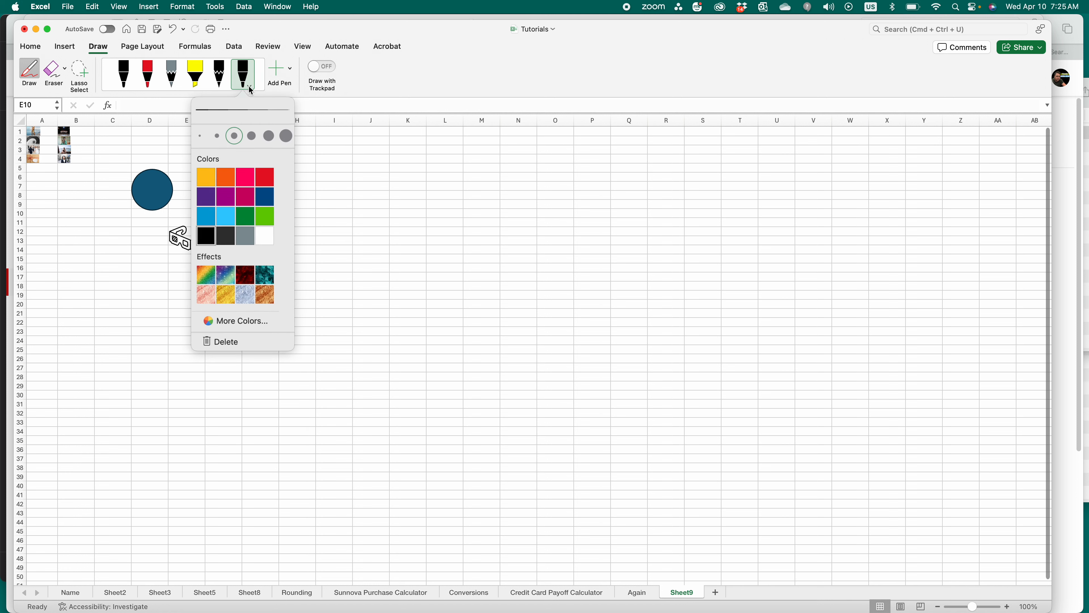
left_click(244, 180)
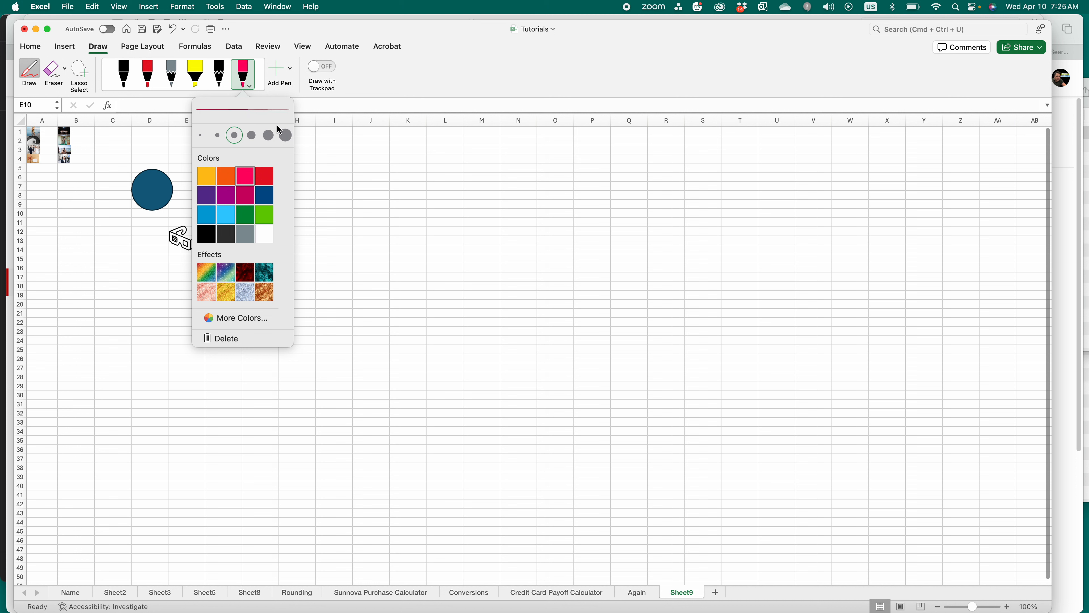
left_click(286, 136)
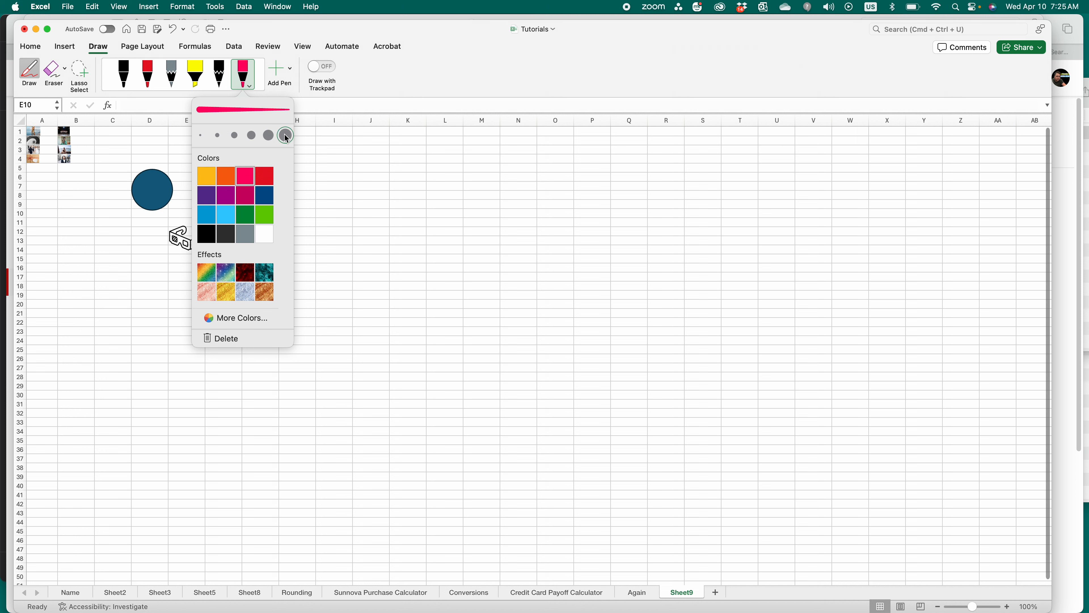
left_click(230, 297)
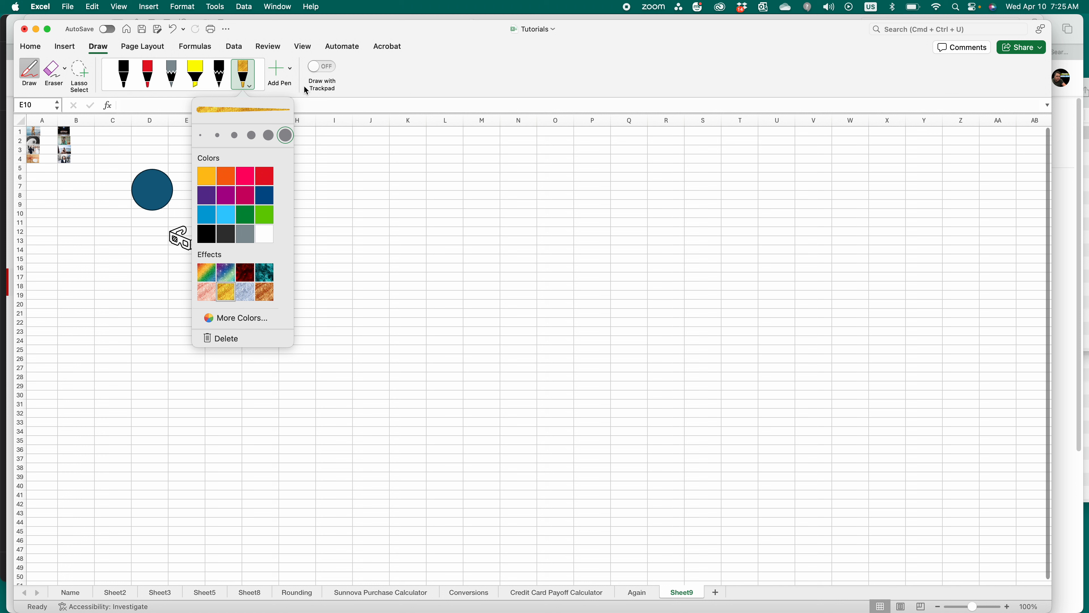
left_click(400, 80)
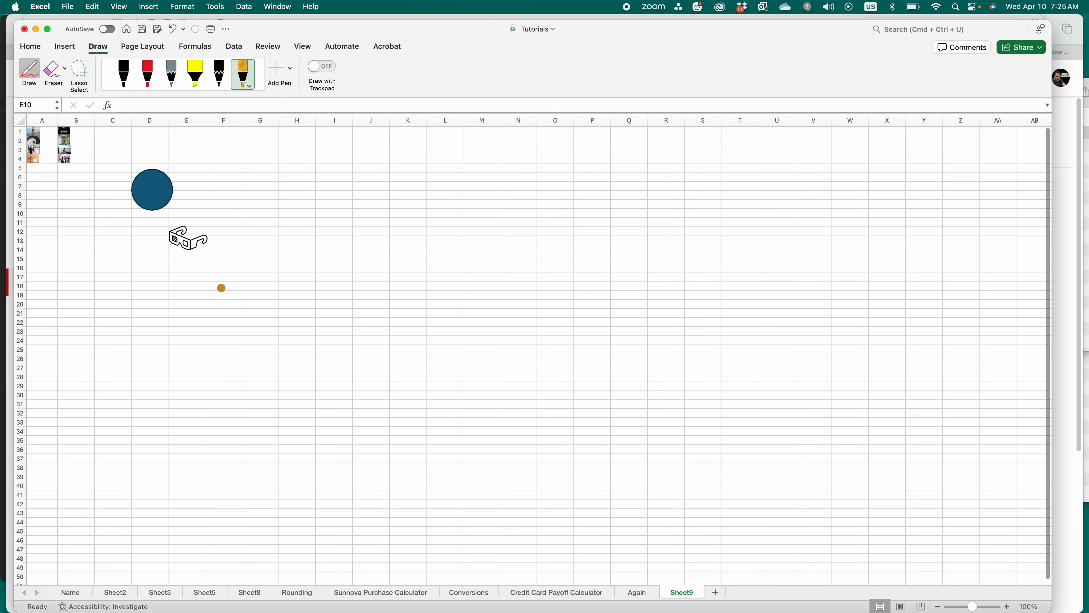
Step: Draw a long gold squiggle and a gold smiley face with eyes and smile
mouse_move(171, 364)
left_mouse_down()
mouse_move(269, 299)
mouse_move(450, 275)
mouse_move(519, 366)
mouse_move(558, 320)
mouse_move(470, 446)
mouse_move(304, 300)
left_mouse_up()
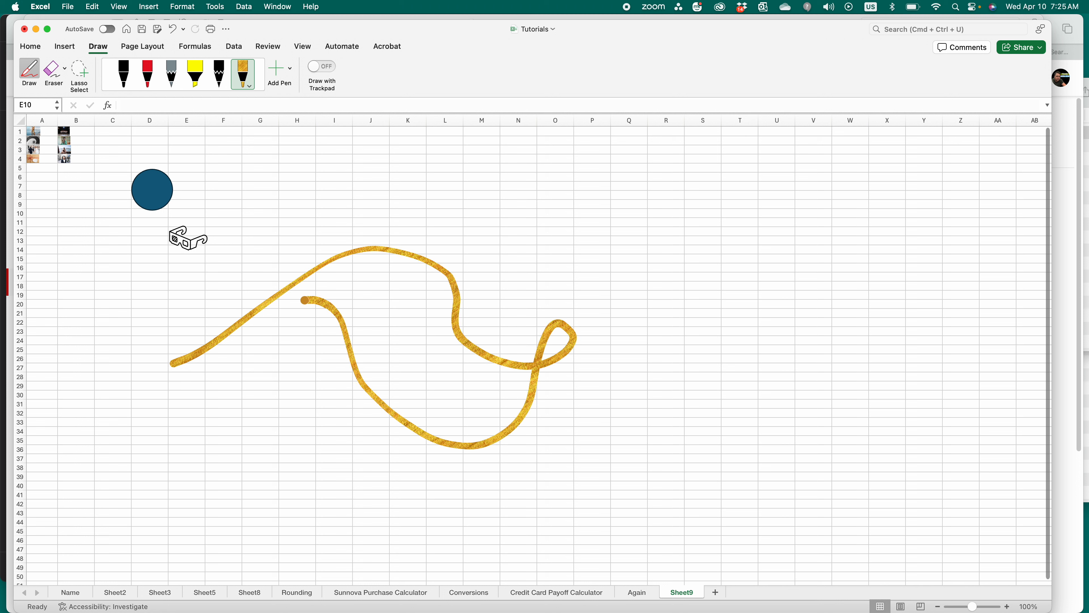
mouse_move(844, 197)
left_mouse_down()
mouse_move(827, 193)
mouse_move(760, 393)
mouse_move(893, 228)
mouse_move(844, 197)
left_mouse_up()
left_click_drag(778, 226, 774, 270)
left_click_drag(824, 232, 817, 282)
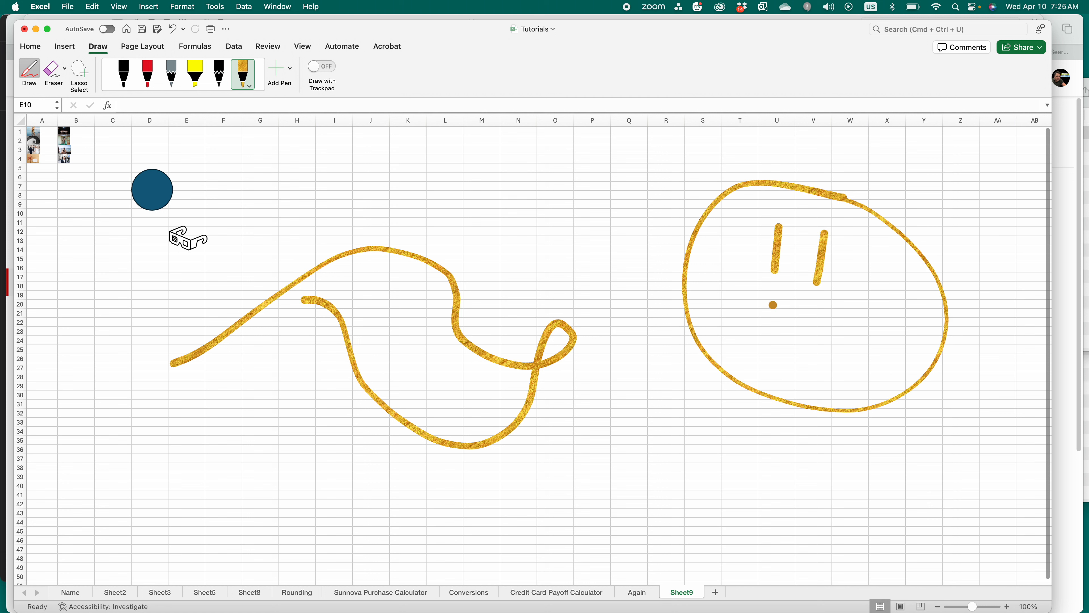
left_click_drag(725, 290, 885, 303)
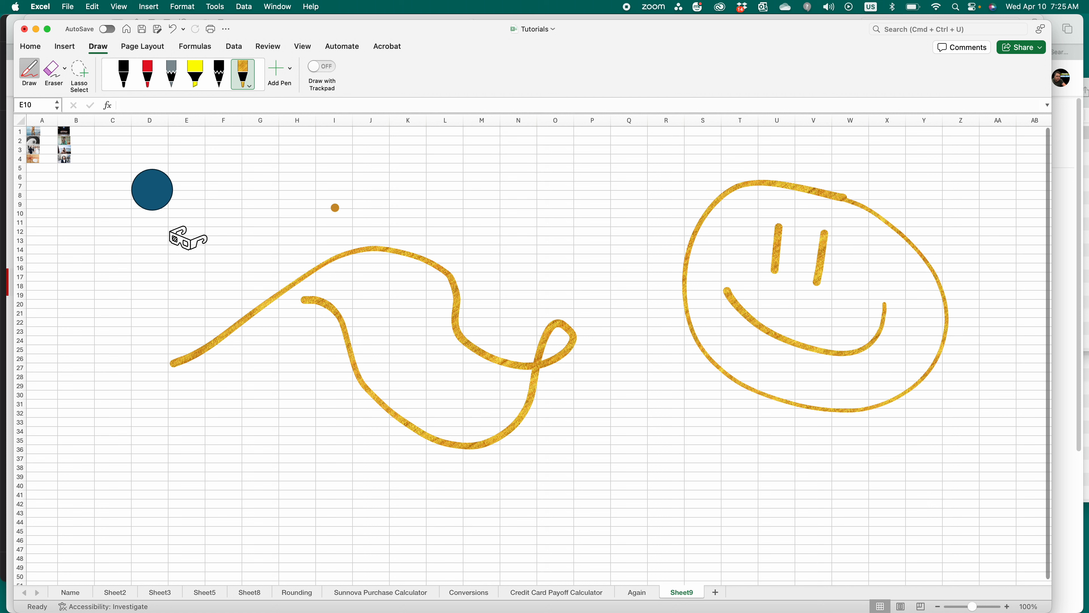
Step: Add a yellow highlighter stroke, a thin grey pencil curve and red lines near the top
left_click(195, 74)
left_click_drag(221, 148, 397, 182)
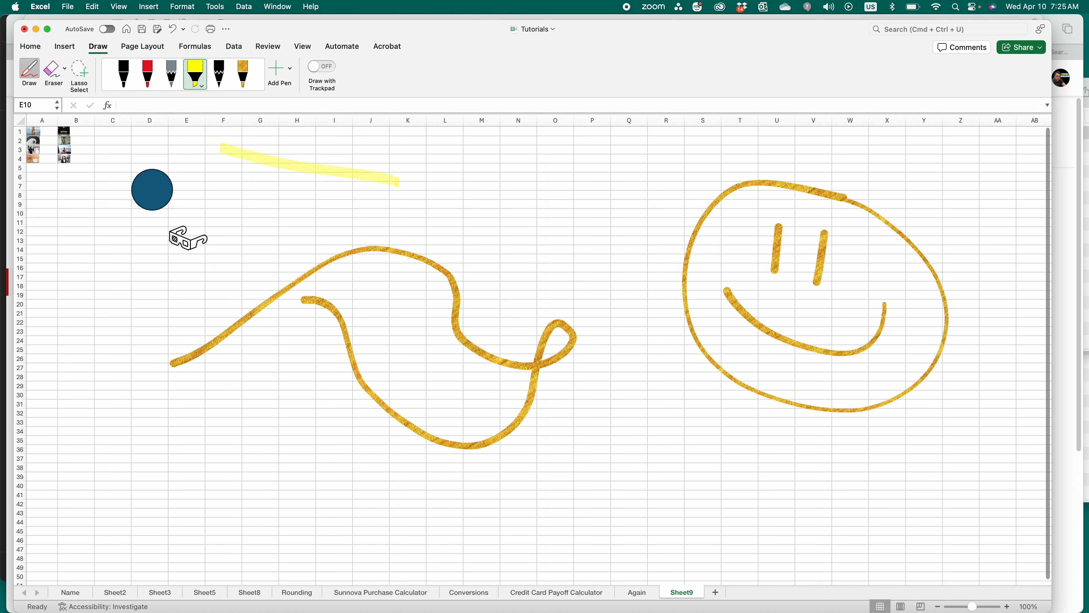
left_click(181, 79)
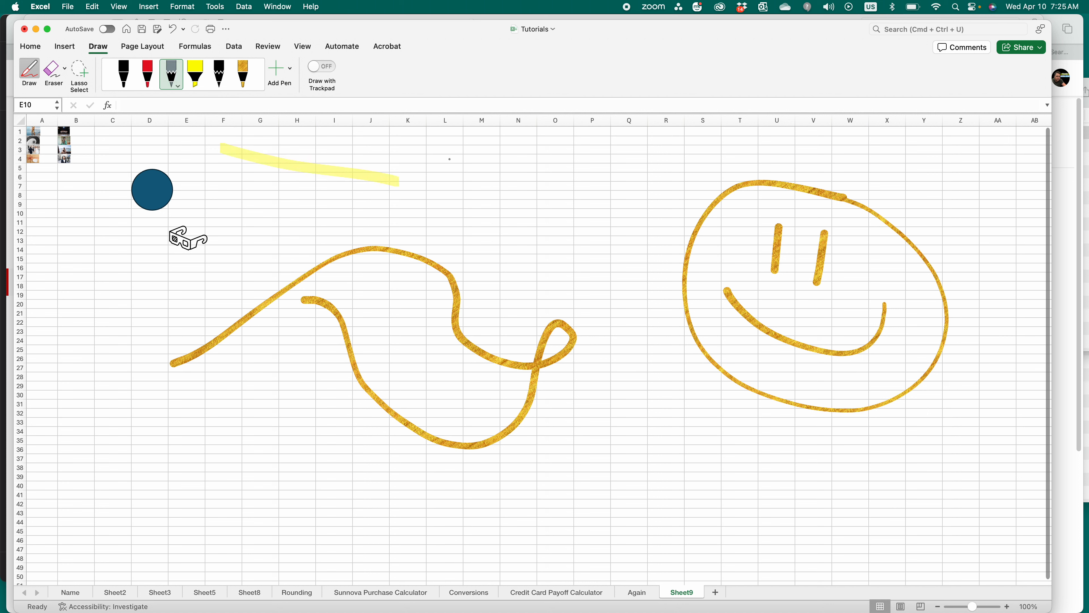
left_click_drag(449, 159, 525, 165)
left_click(148, 74)
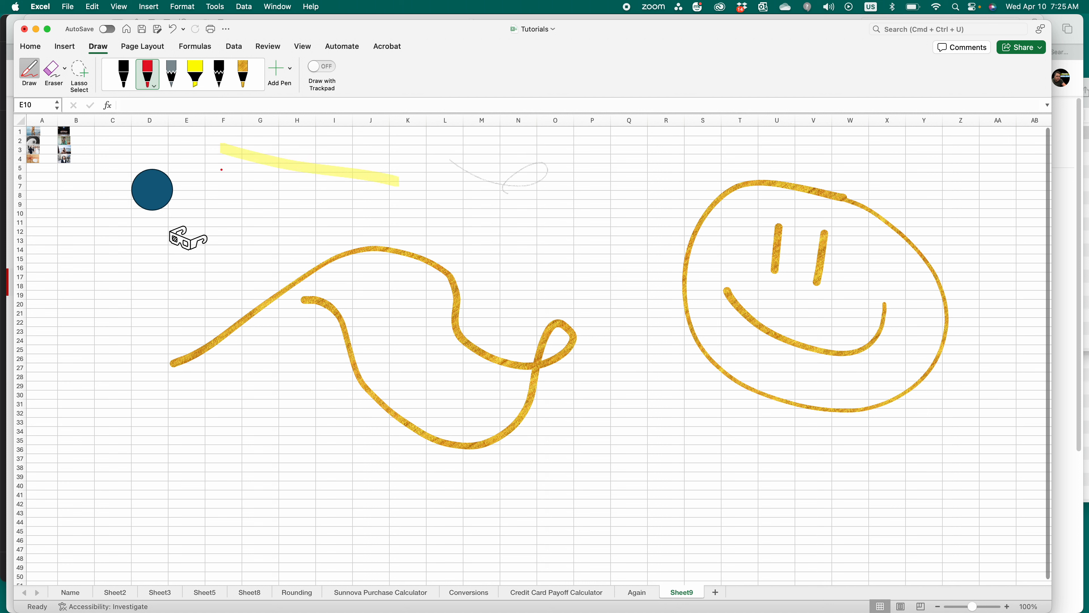
mouse_move(225, 187)
left_mouse_down()
mouse_move(274, 191)
mouse_move(267, 196)
left_mouse_up()
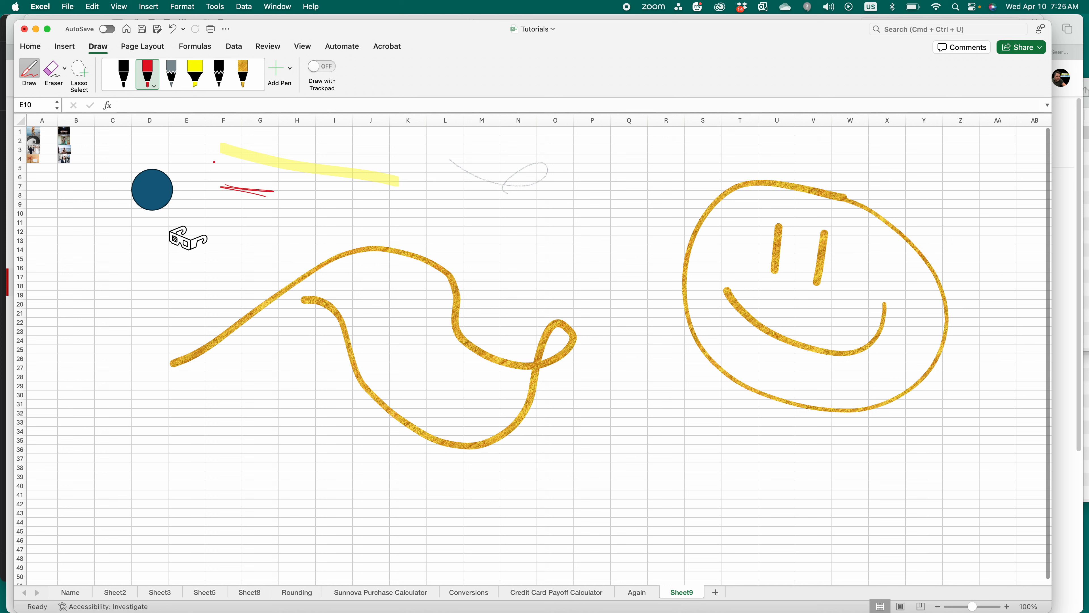
Step: Make the red pen a thicker rainbow pen and draw a wave across the sheet's bottom
left_click(155, 86)
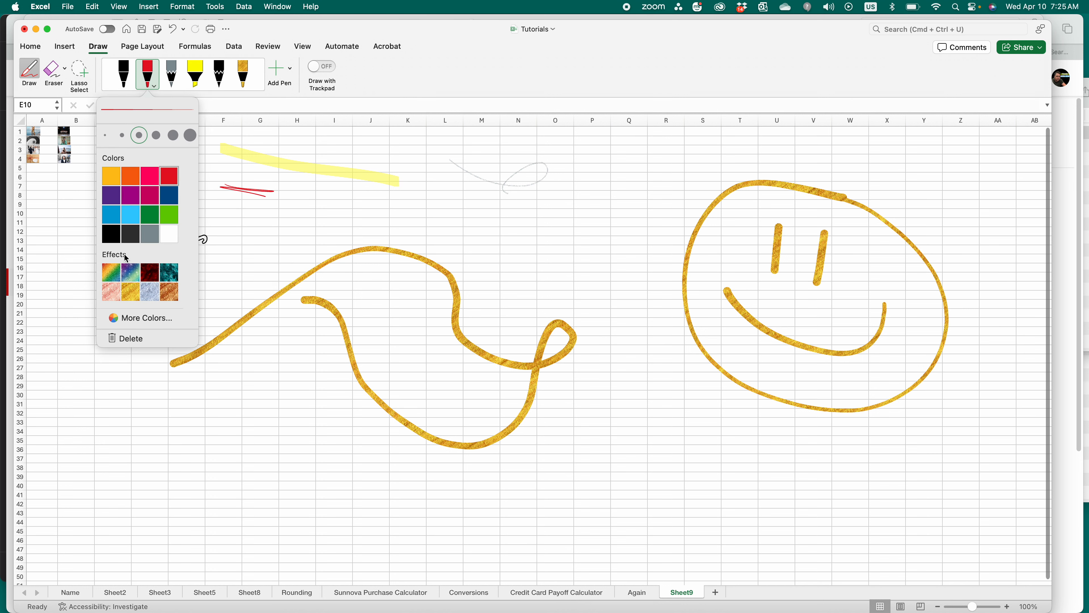
left_click(112, 273)
left_click(173, 135)
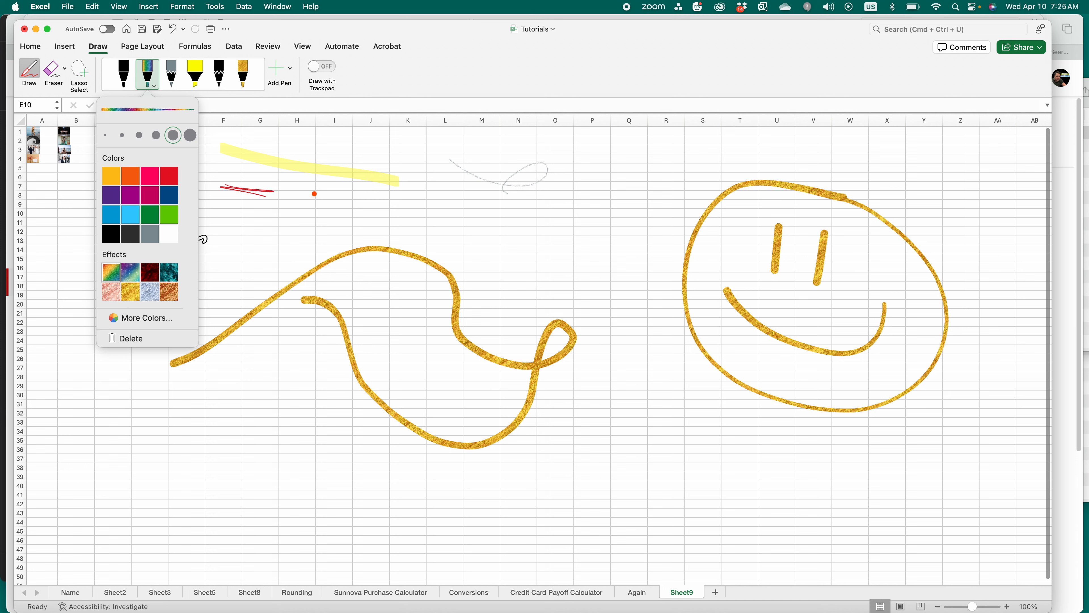
left_click(194, 480)
mouse_move(195, 480)
left_mouse_down()
mouse_move(275, 460)
mouse_move(257, 532)
mouse_move(279, 558)
mouse_move(506, 522)
mouse_move(653, 481)
mouse_move(761, 475)
mouse_move(642, 448)
left_mouse_up()
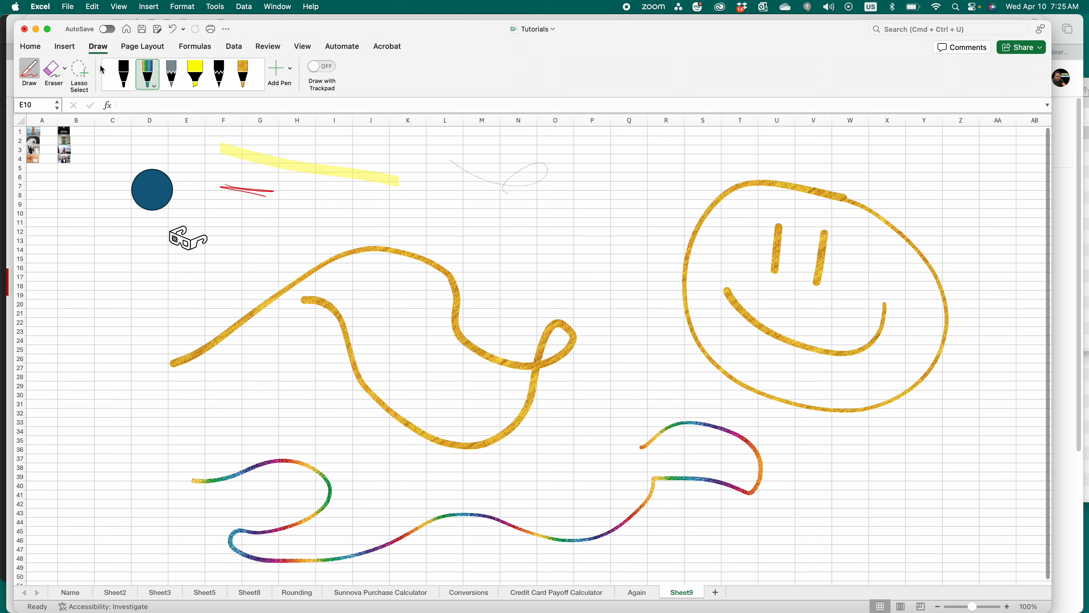
left_click(55, 69)
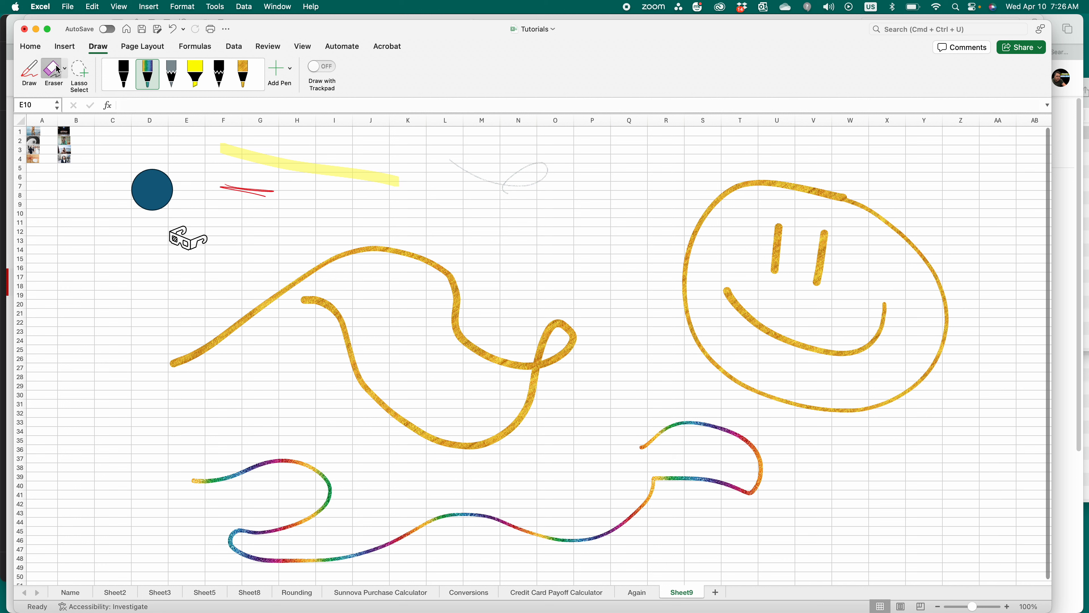
Step: Erase the thin grey loop and the yellow highlighter streak with the stroke eraser
left_click(65, 69)
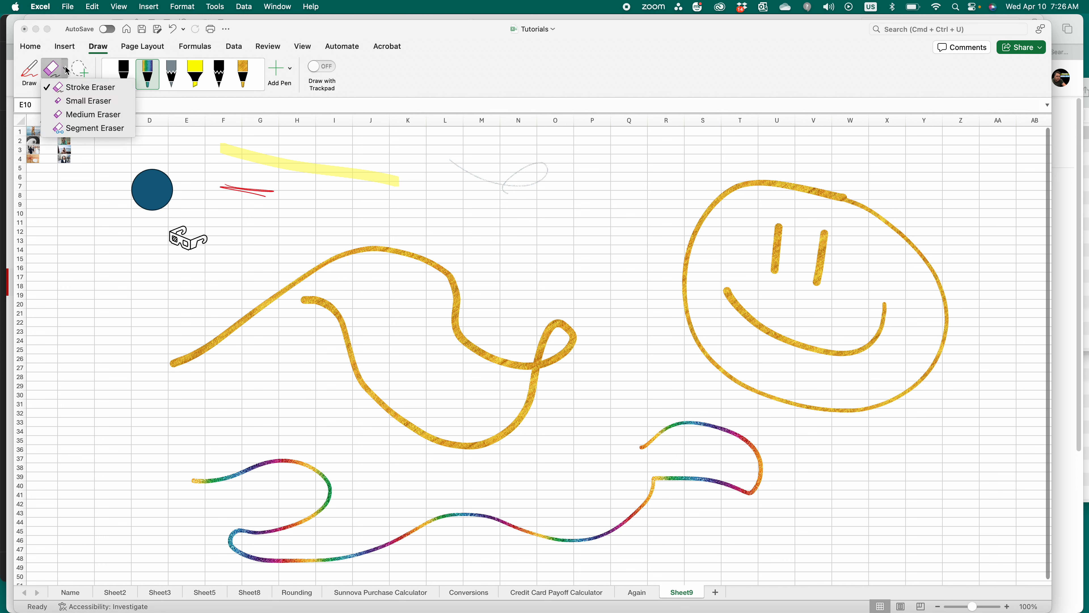
left_click(75, 87)
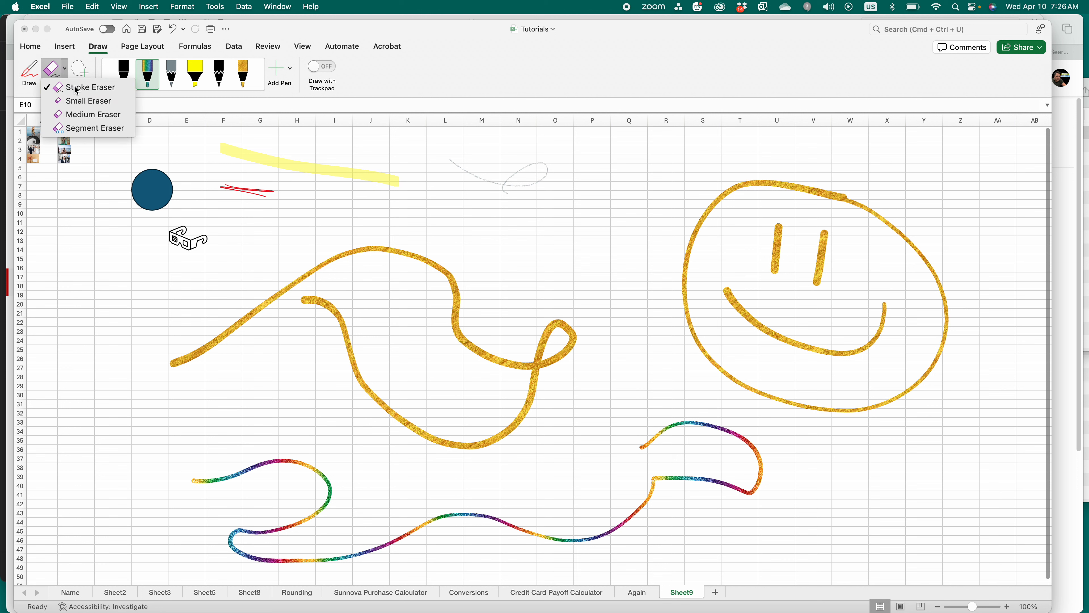
left_click(470, 174)
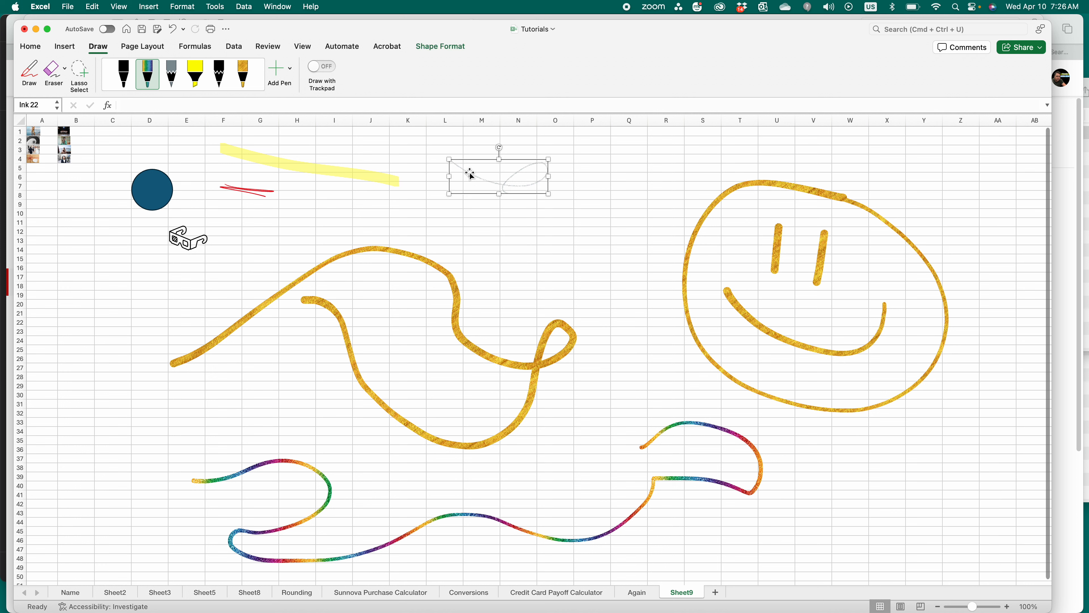
left_click(53, 71)
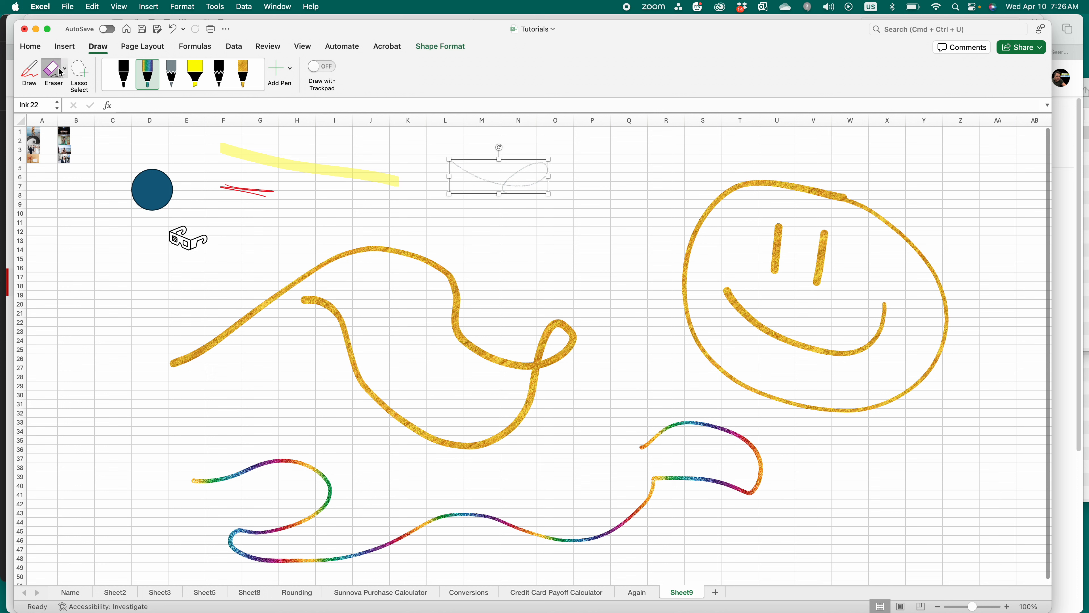
left_click(503, 186)
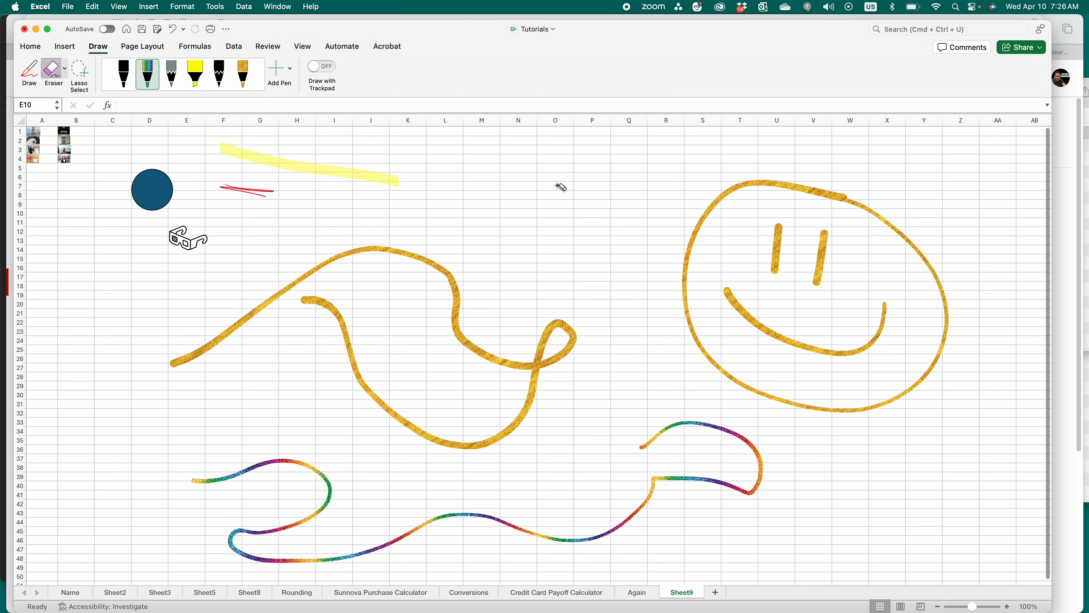
left_click(388, 180)
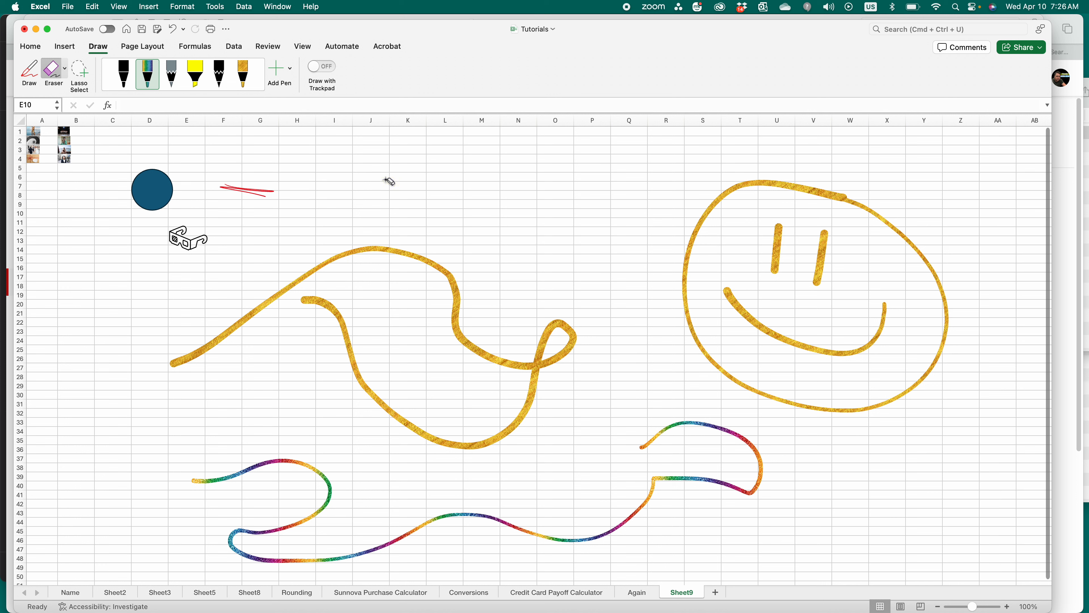
Step: With the Medium Eraser, rub out the red strokes near column F and the gold squiggle's left tail
left_click(65, 70)
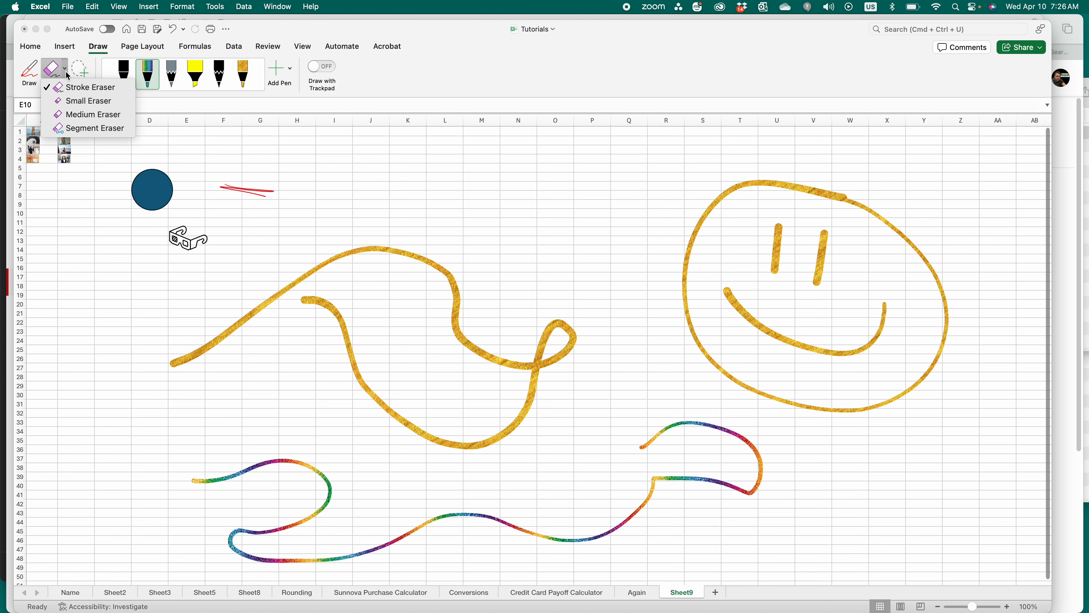
left_click(104, 117)
left_click_drag(219, 187, 262, 191)
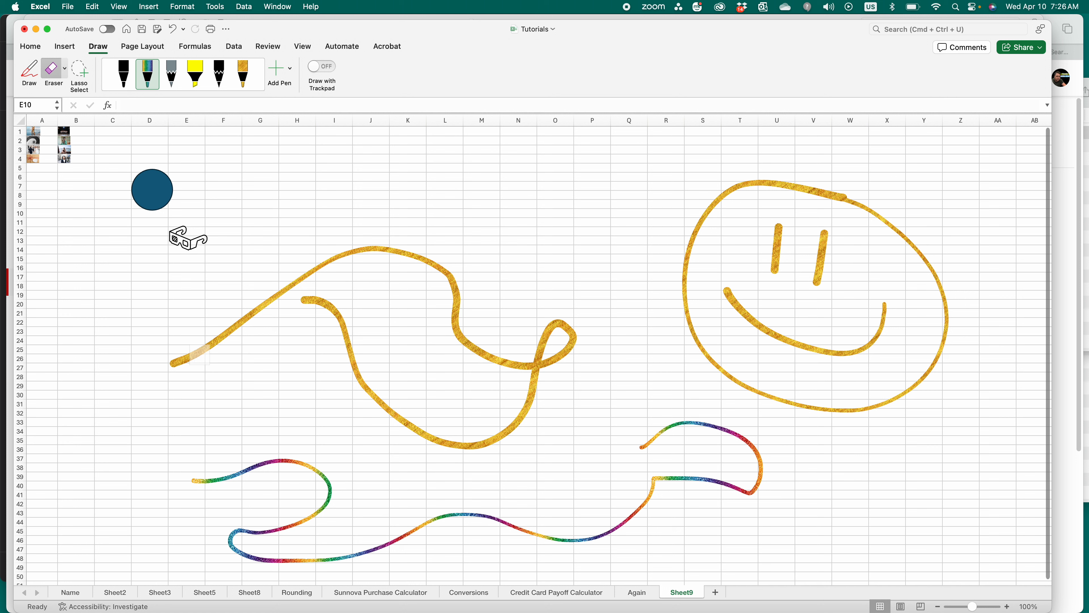
mouse_move(216, 343)
left_mouse_down()
mouse_move(222, 336)
mouse_move(210, 352)
mouse_move(172, 363)
mouse_move(247, 324)
mouse_move(252, 297)
left_mouse_up()
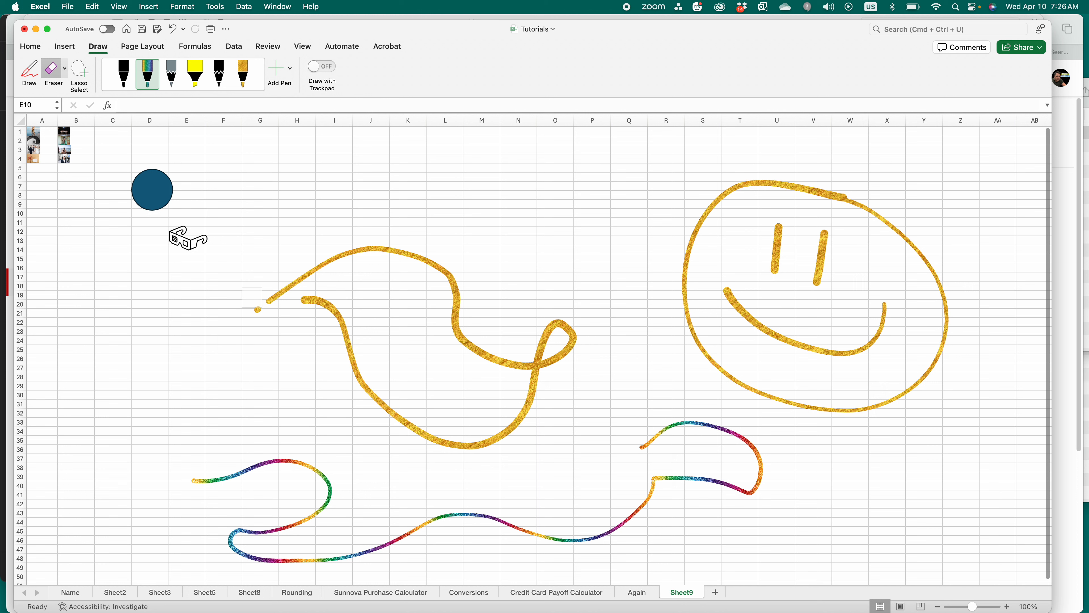
Step: Lasso-select the gold ink drawing and drag it up and to the left
left_click(81, 76)
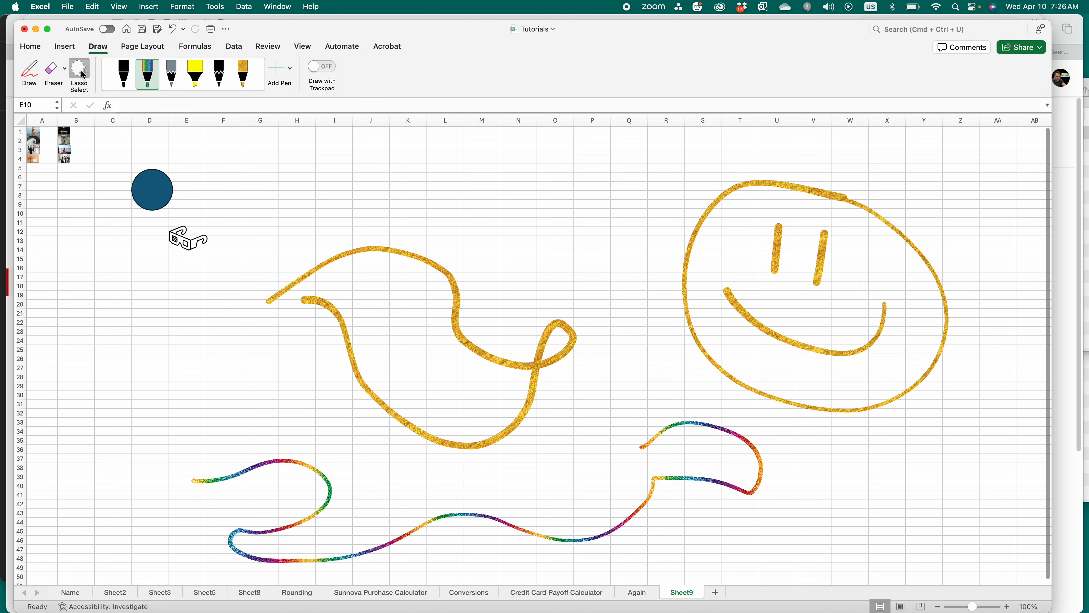
left_click(307, 277)
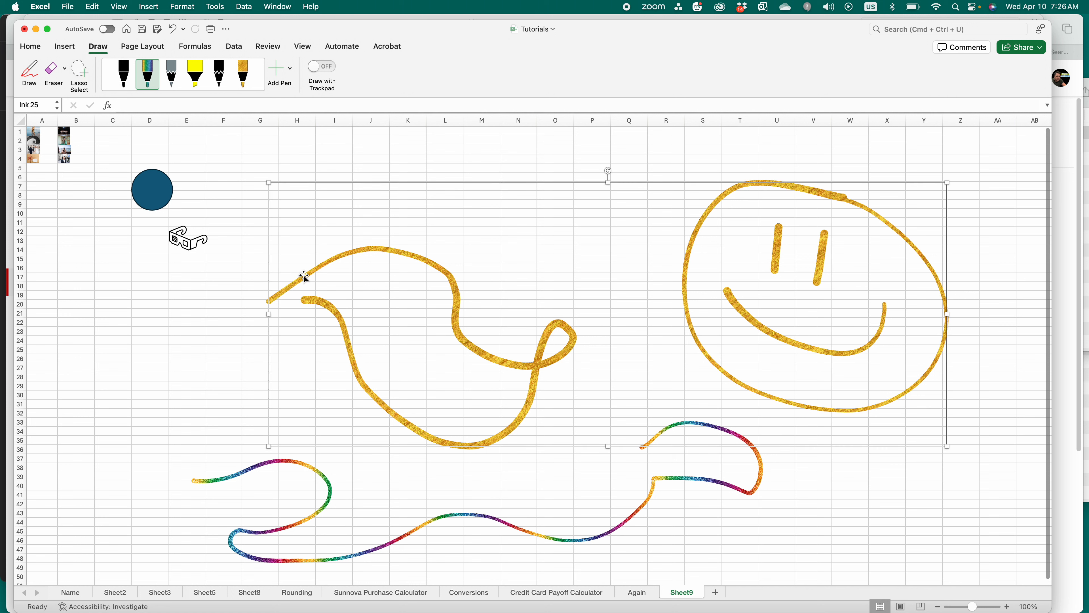
mouse_move(494, 299)
left_mouse_down()
mouse_move(348, 275)
mouse_move(369, 220)
mouse_move(196, 225)
mouse_move(325, 229)
left_mouse_up()
left_click(392, 250)
Step: Select the rainbow line and drag it up and to the left
left_click(281, 462)
mouse_move(255, 433)
left_mouse_down()
mouse_move(238, 338)
mouse_move(376, 413)
mouse_move(425, 477)
mouse_move(236, 389)
mouse_move(204, 413)
mouse_move(222, 417)
mouse_move(214, 404)
left_mouse_up()
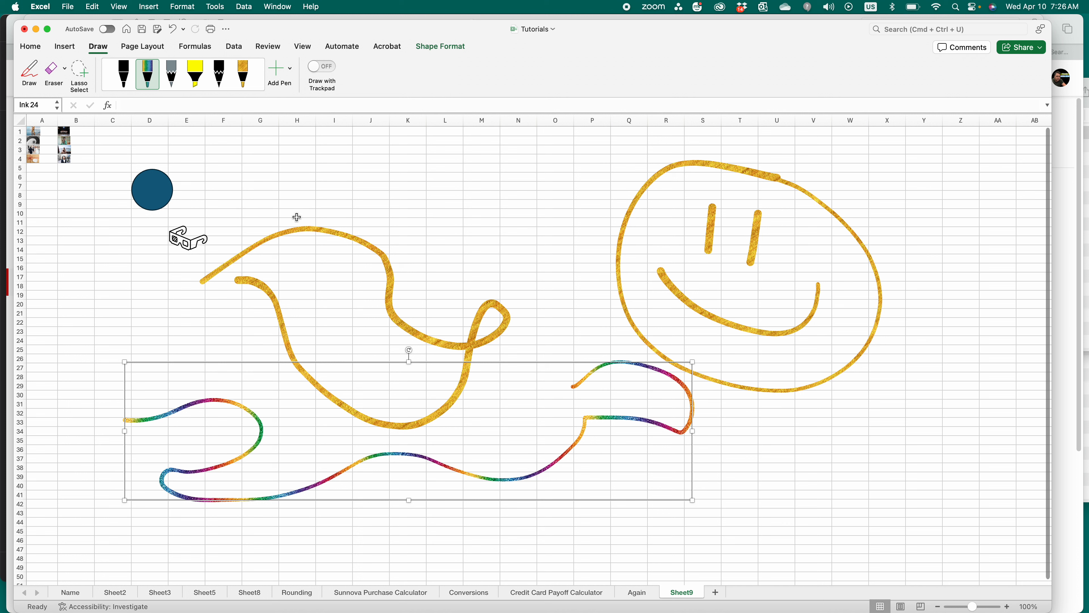
left_click(83, 77)
left_click(237, 209)
left_click_drag(237, 209, 278, 270)
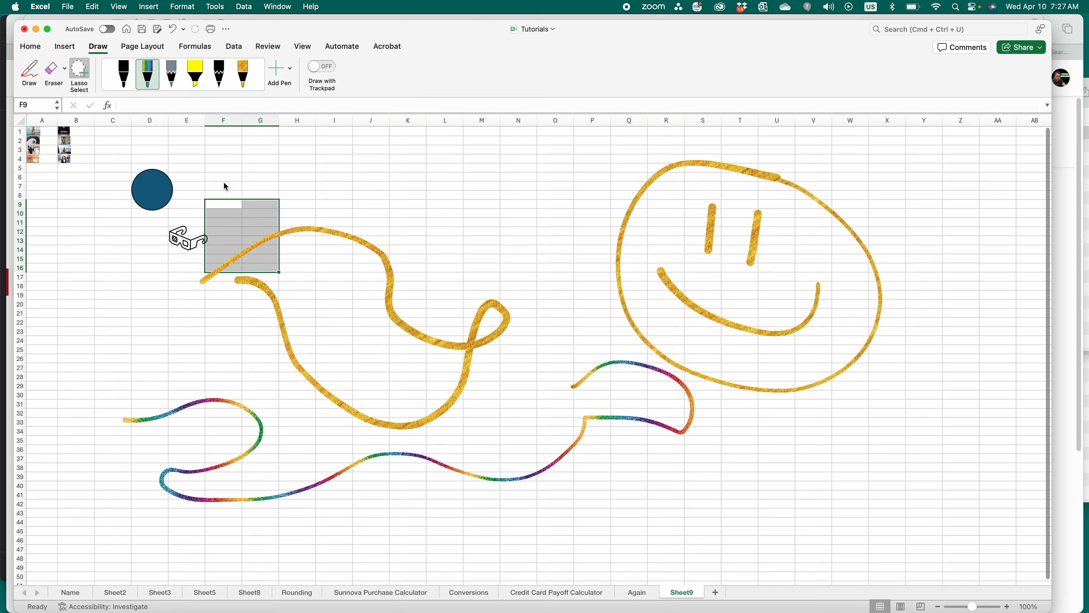
left_click(77, 70)
left_click(317, 211)
left_click(446, 220)
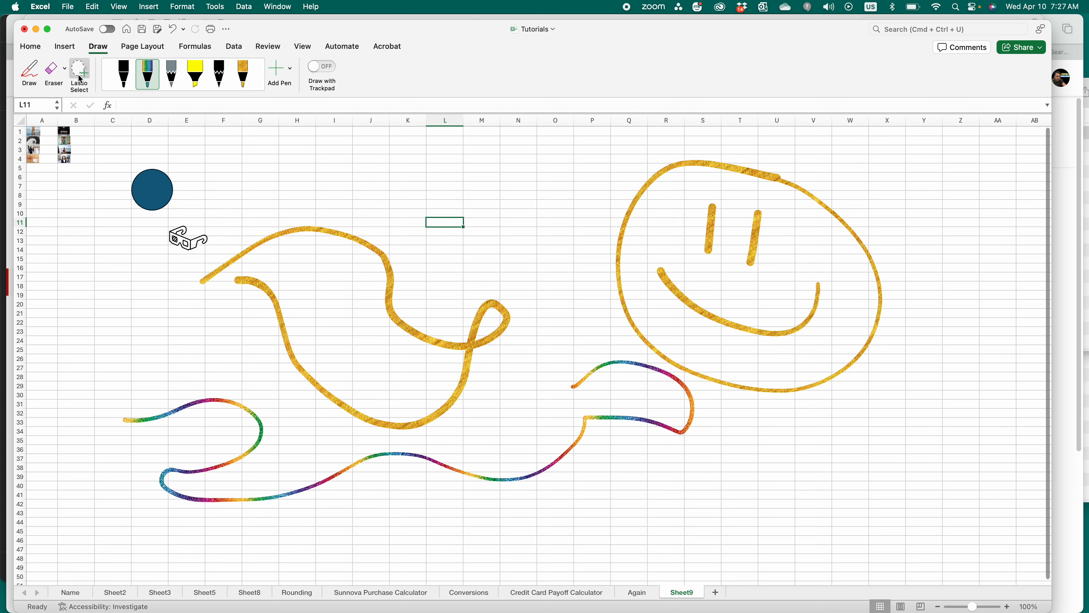
left_click(157, 201)
left_click(239, 253)
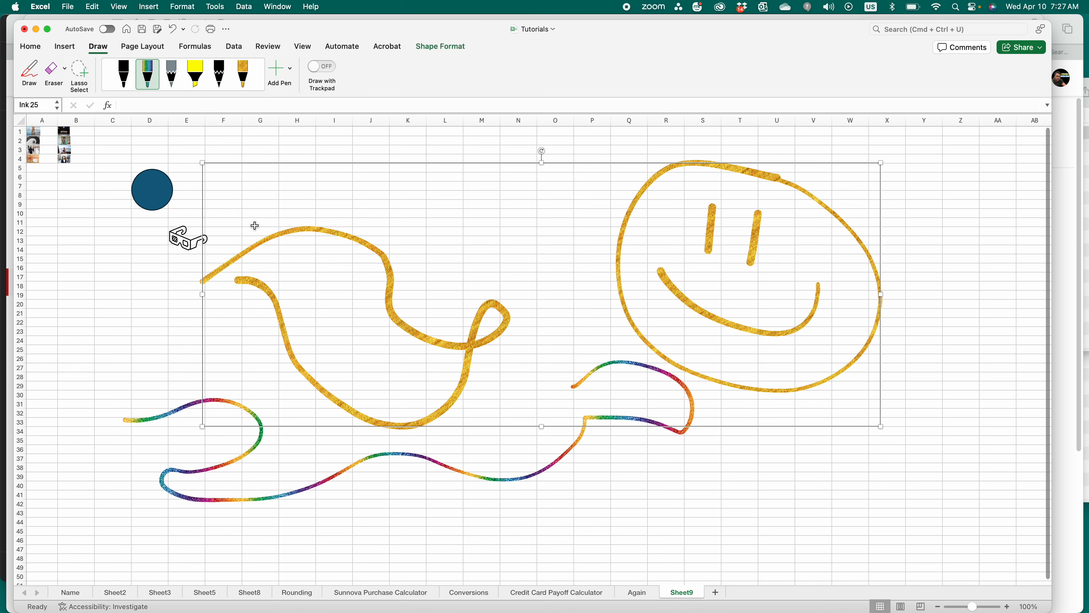
left_click_drag(300, 213, 335, 213)
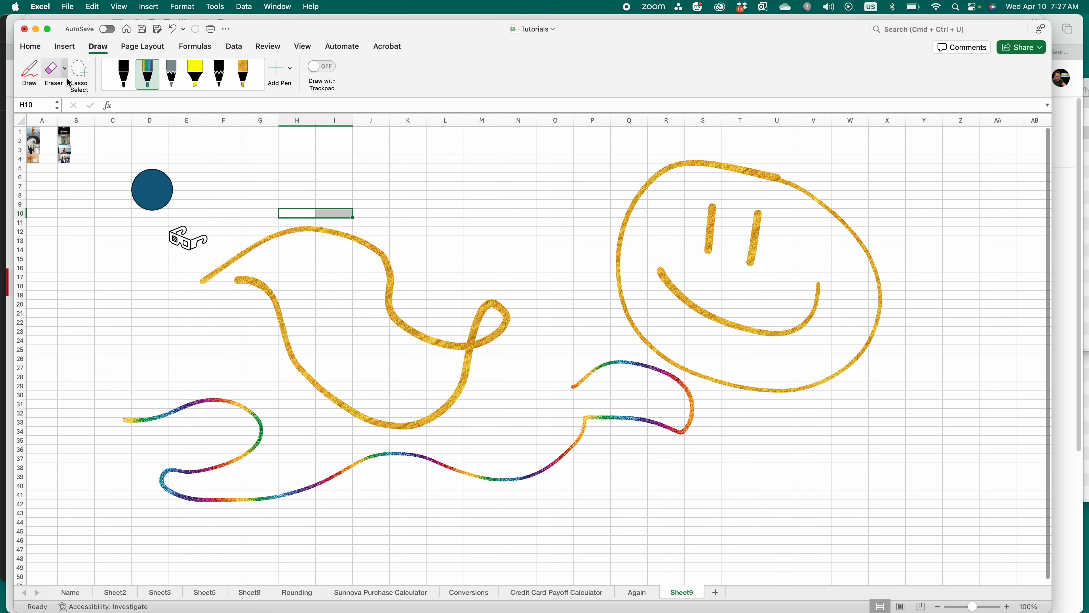
left_click(80, 75)
left_click(65, 69)
left_click(81, 87)
left_click(83, 72)
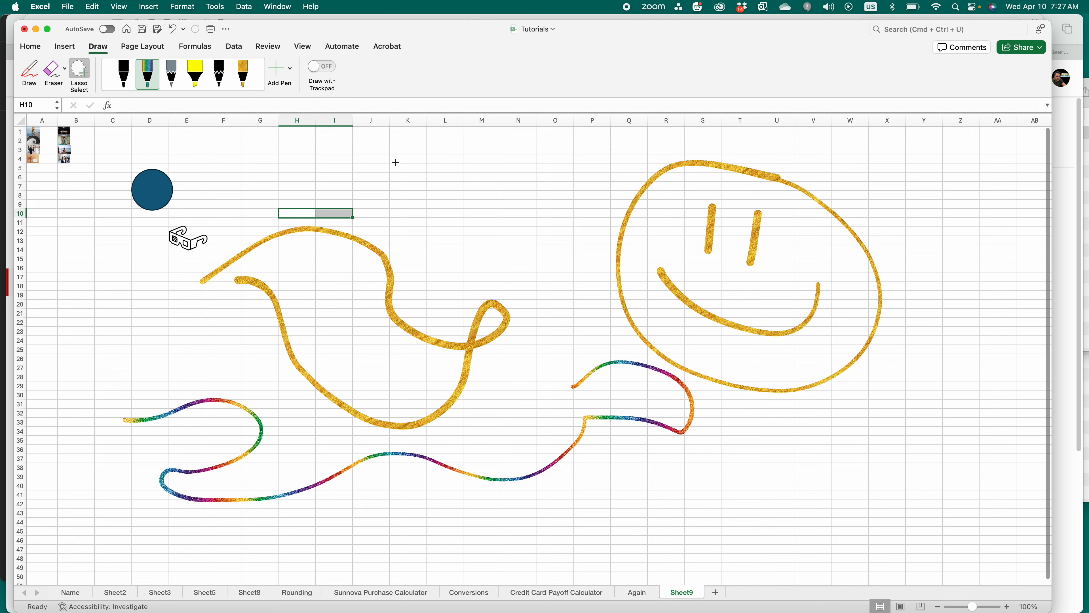
left_click(64, 68)
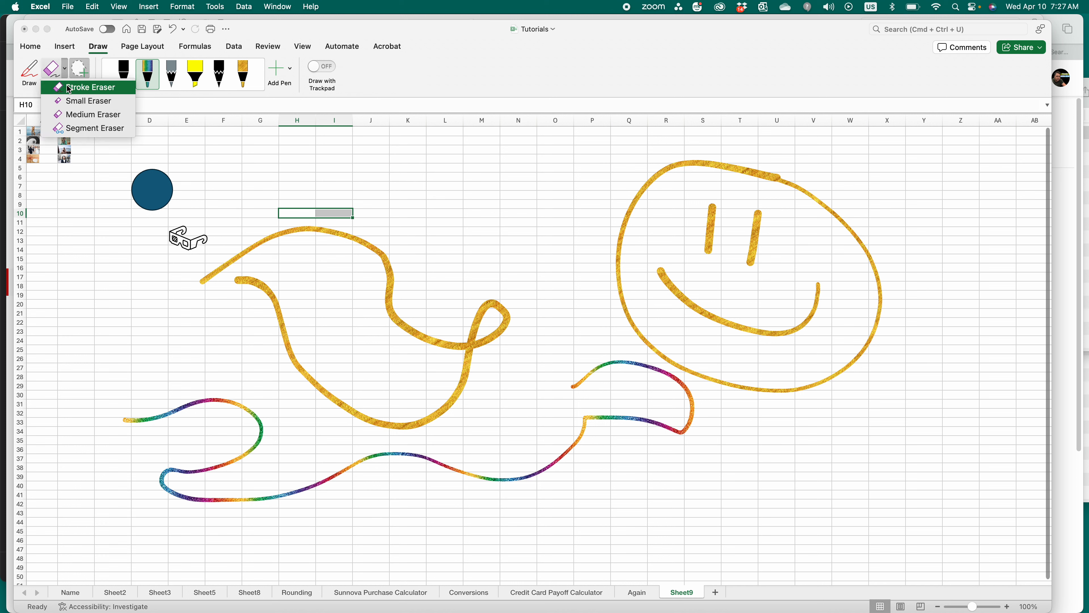
left_click(68, 87)
left_click(80, 70)
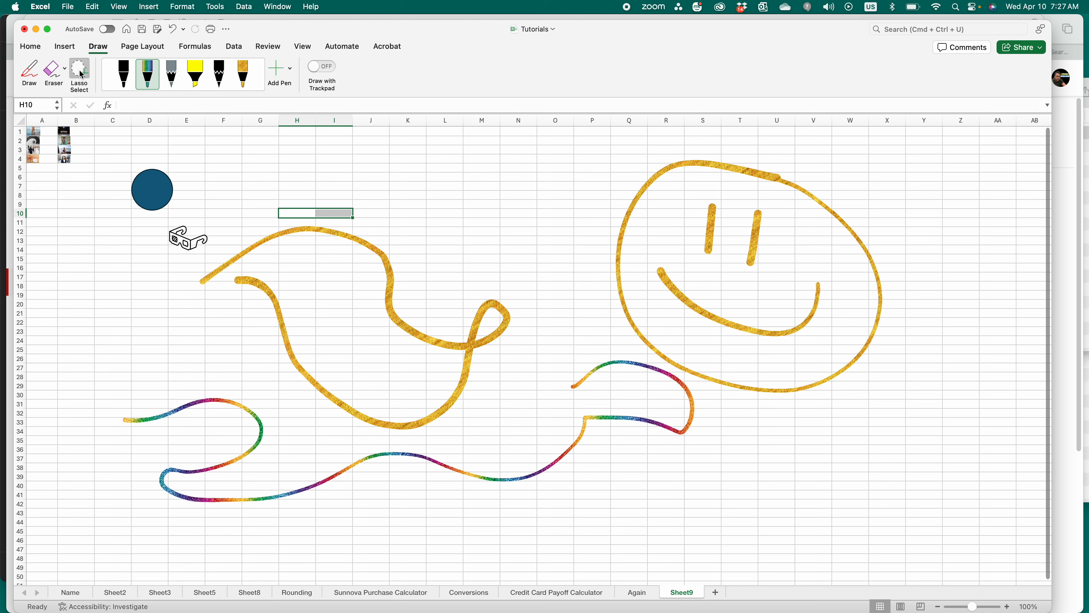
left_click(80, 71)
Step: Lasso the smiley's two eye strokes and drag them left out of the face
left_click(86, 82)
left_click_drag(604, 176, 606, 174)
left_click_drag(754, 253, 522, 229)
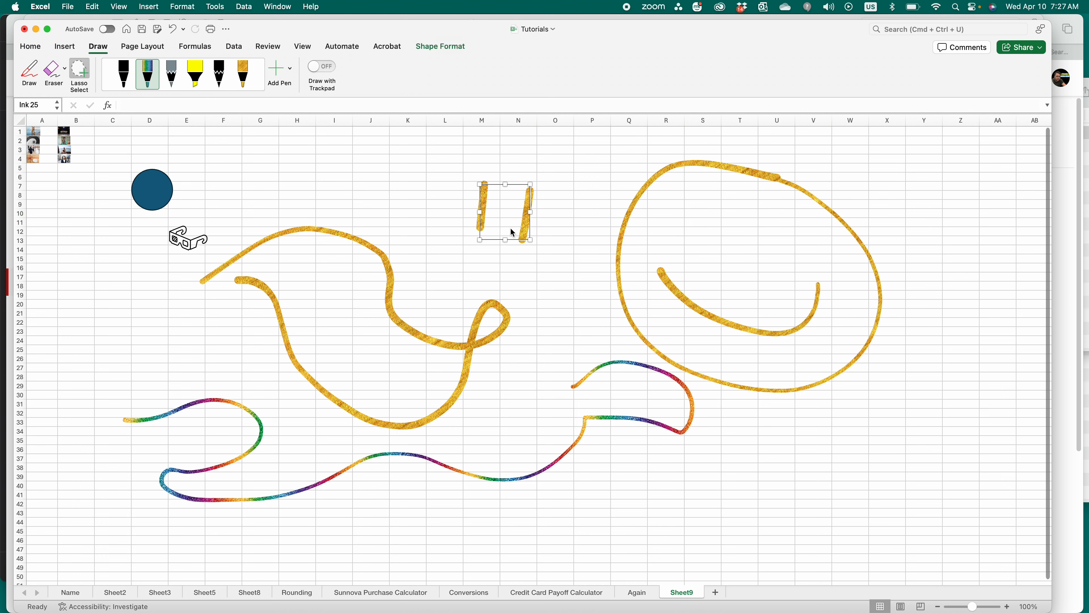
left_click(551, 191)
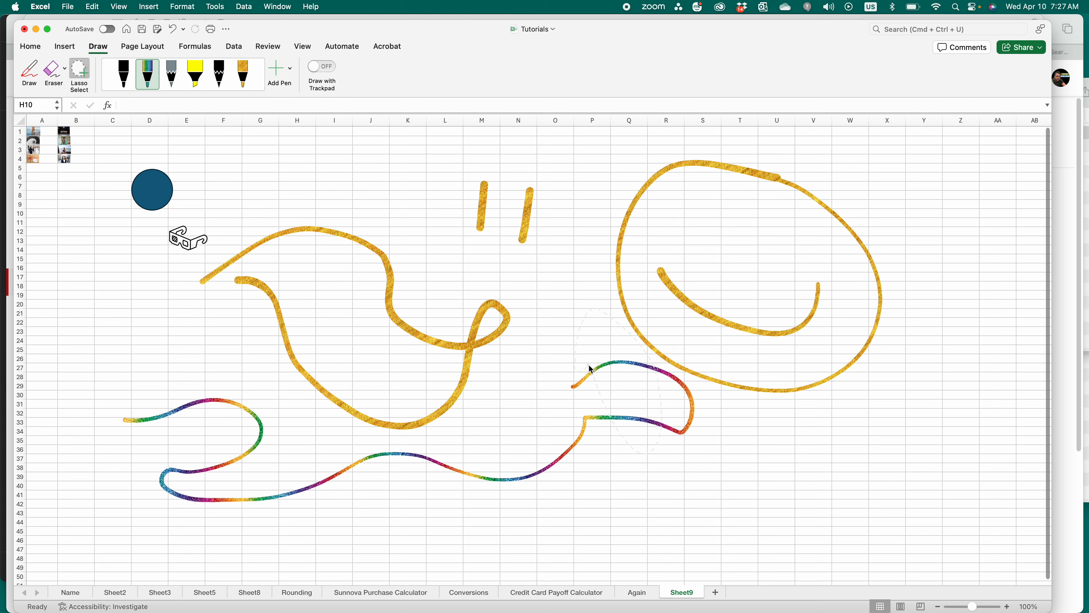
Step: Reselect and release the rainbow line, moved eye strokes and gold drawing, then begin lassoing the smiley's upper left
left_click(621, 364)
key("Escape")
left_click_drag(388, 183, 615, 257)
left_click_drag(358, 204, 367, 202)
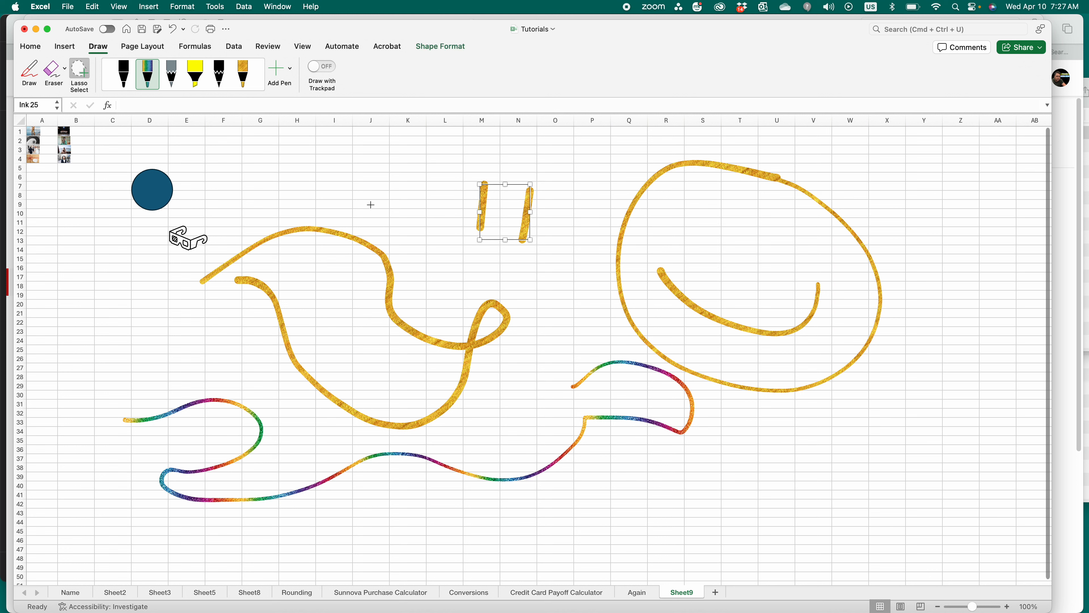
left_click(440, 214)
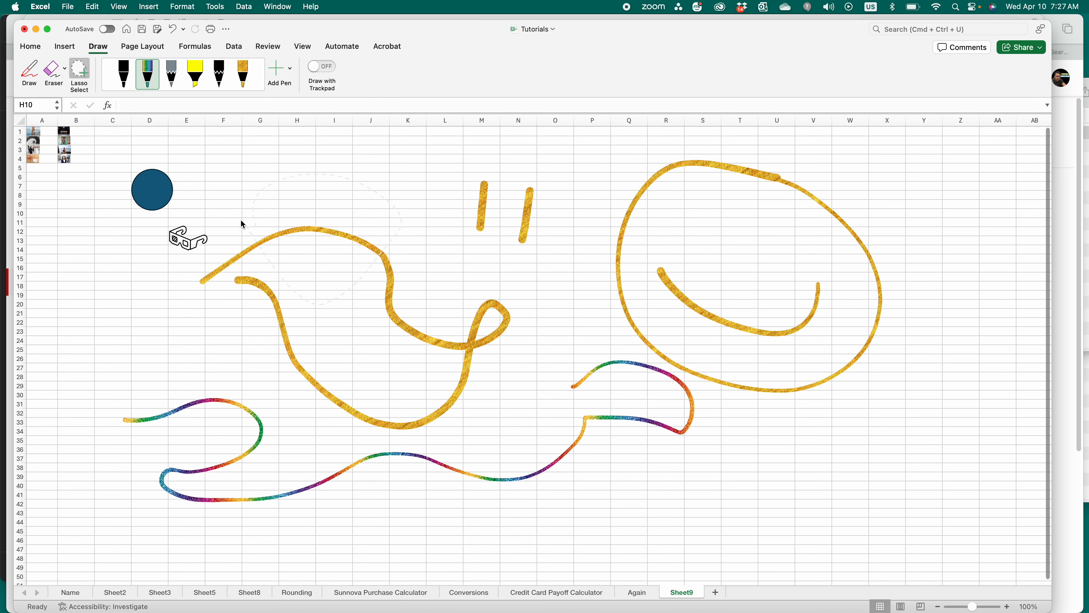
left_click(253, 241)
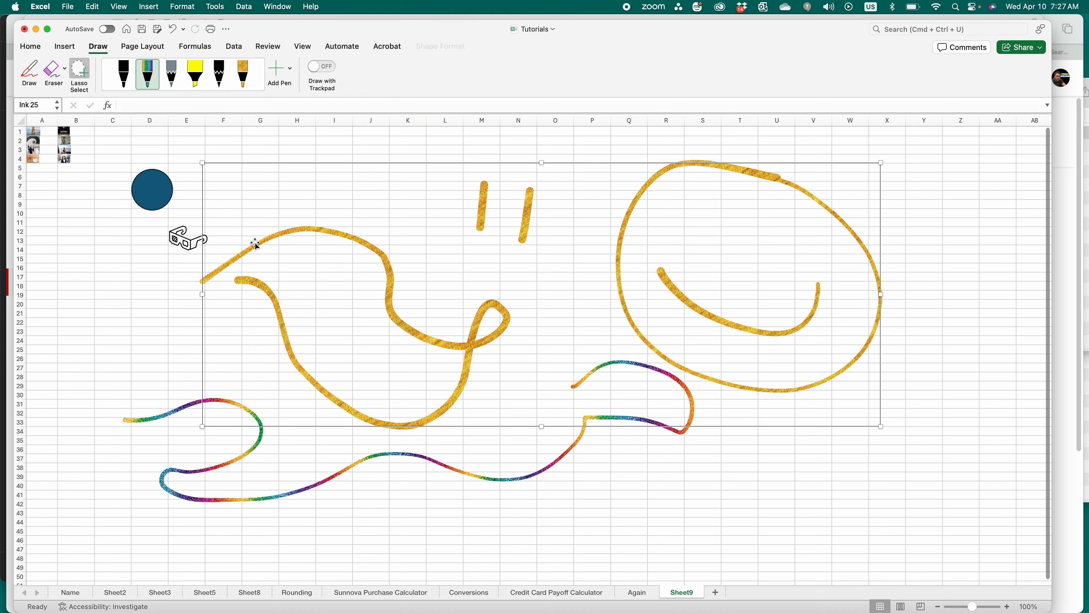
left_click(447, 149)
mouse_move(647, 133)
left_mouse_down()
mouse_move(652, 251)
mouse_move(806, 160)
mouse_move(637, 139)
left_mouse_up()
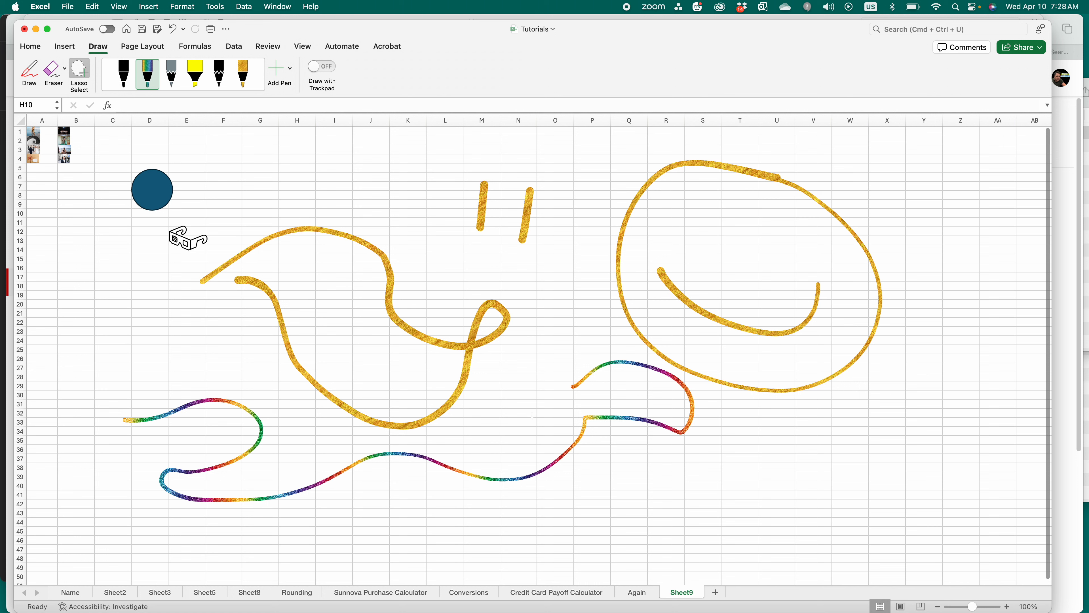